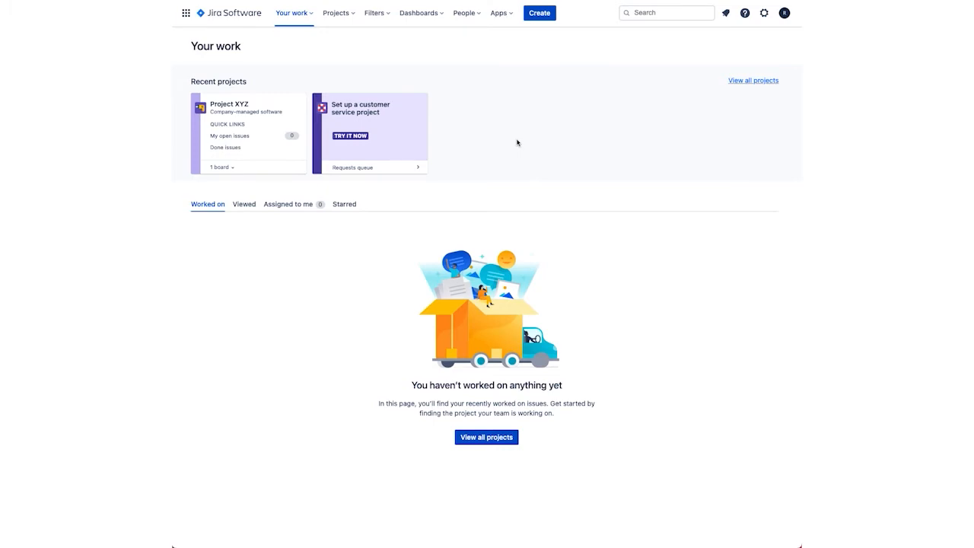
Start a new software project with the Scrum template and the company-managed project type
left_click(345, 17)
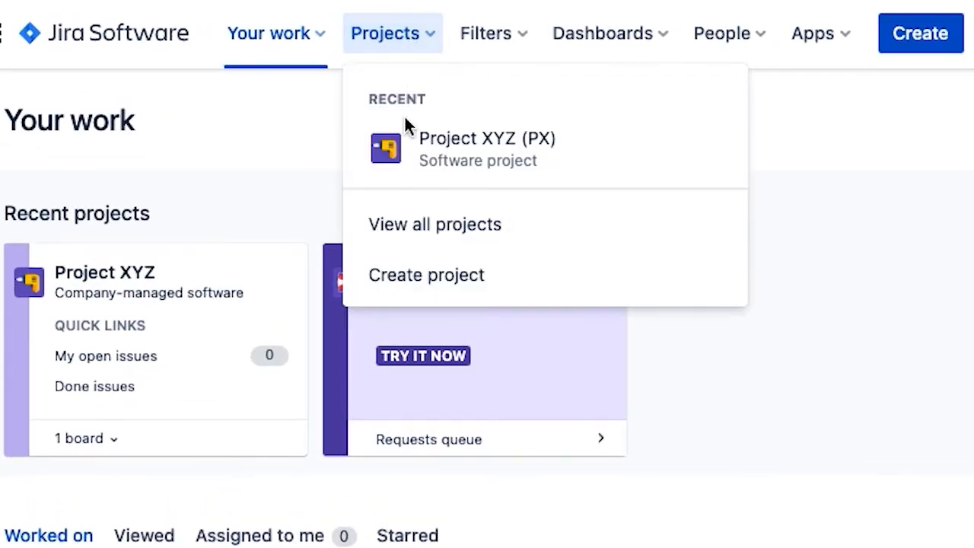
left_click(408, 283)
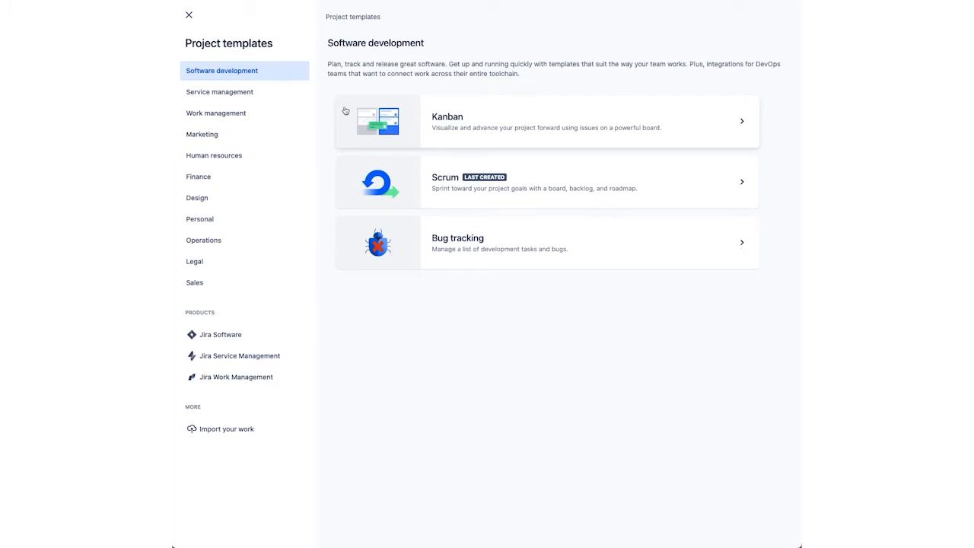
left_click(561, 166)
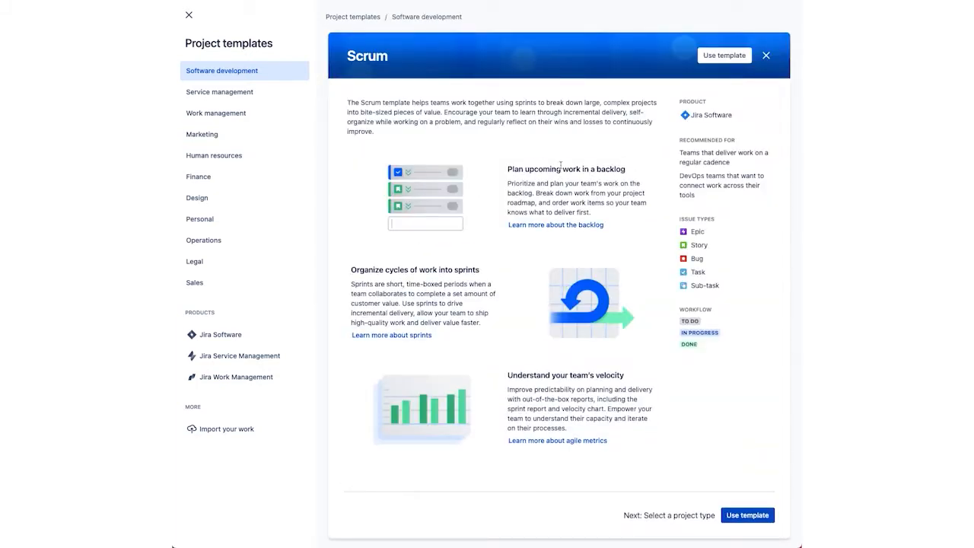
left_click(716, 58)
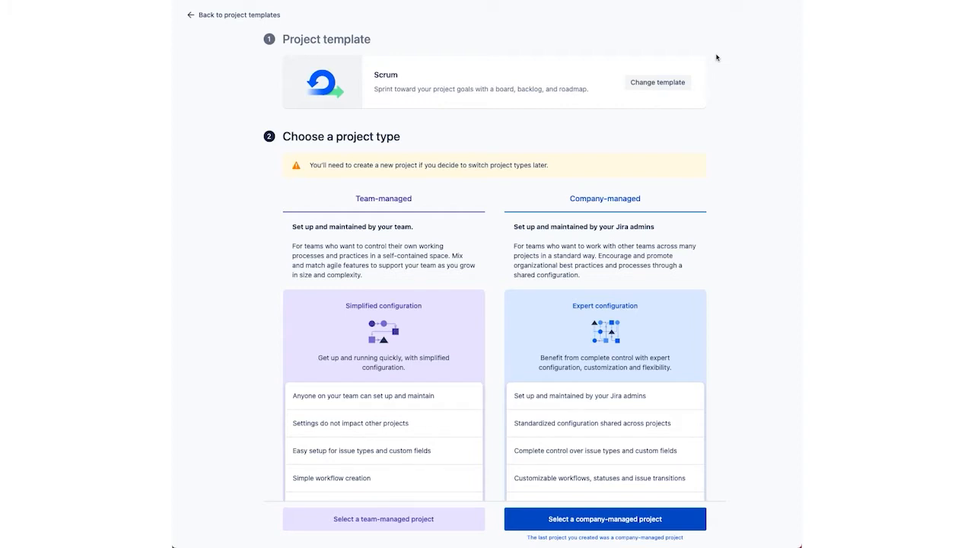
left_click(600, 520)
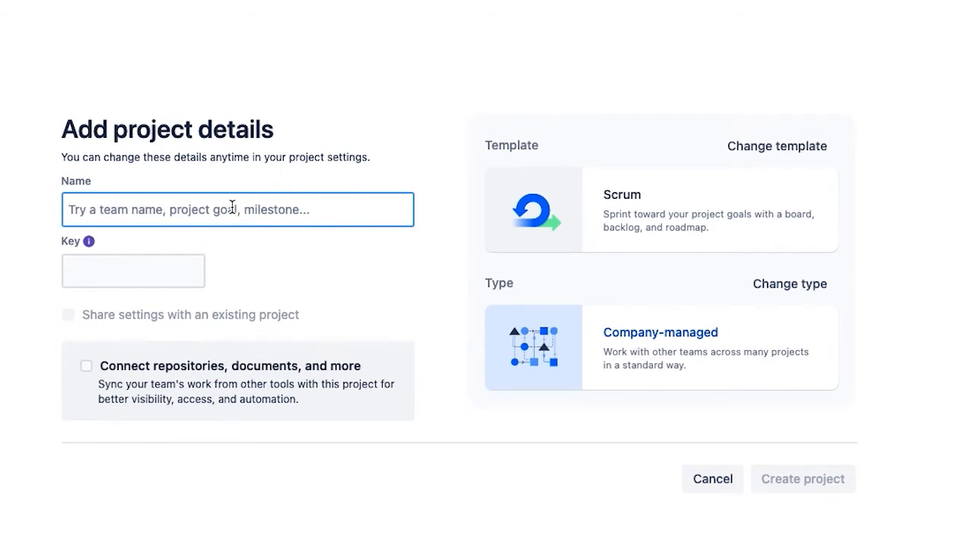
Name the project My Sandbox and create it
type("My San")
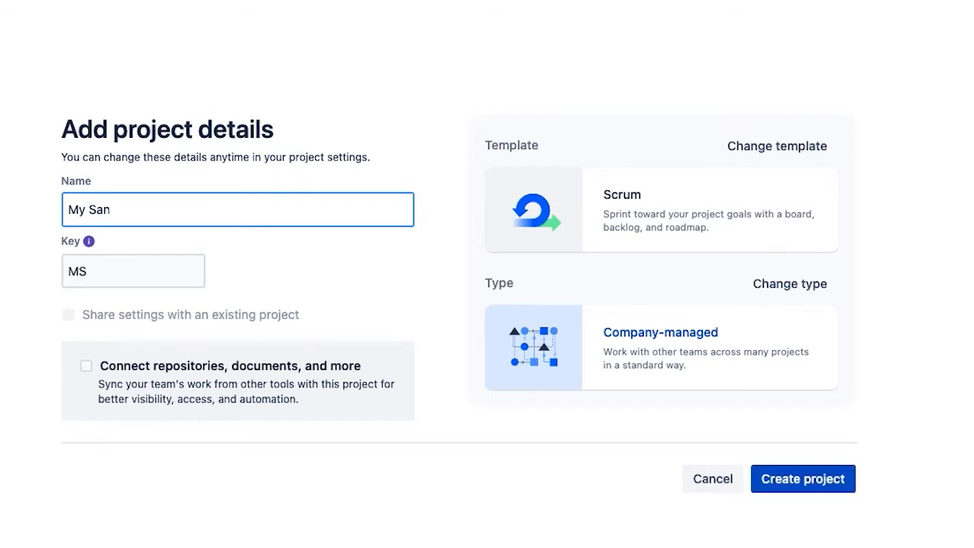
type("dbox")
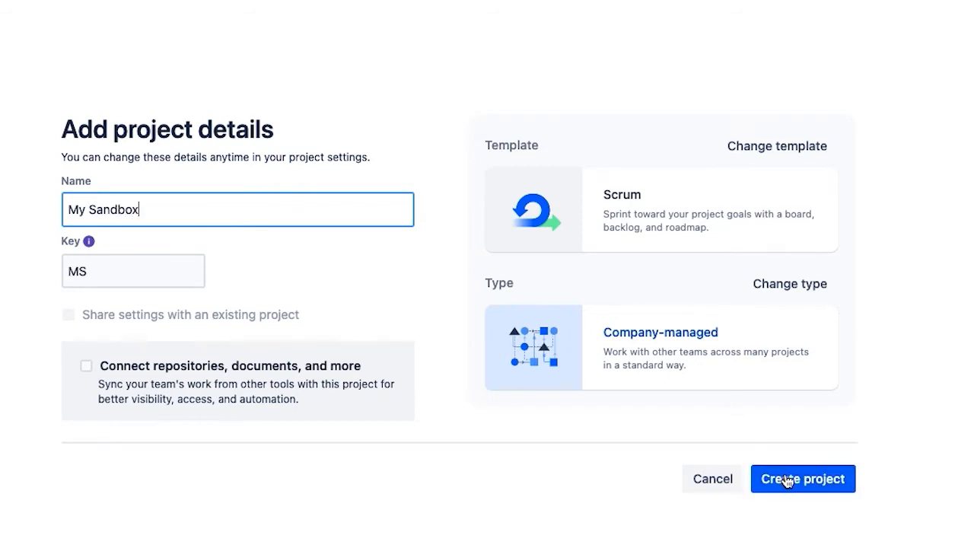
left_click(786, 480)
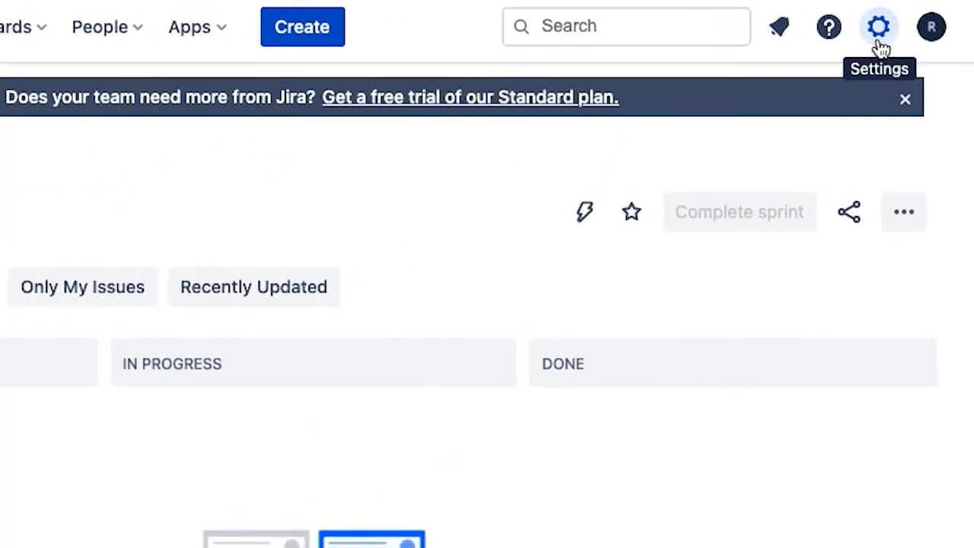
Open the CSV importer from the External System Import page of Jira's system settings
left_click(880, 45)
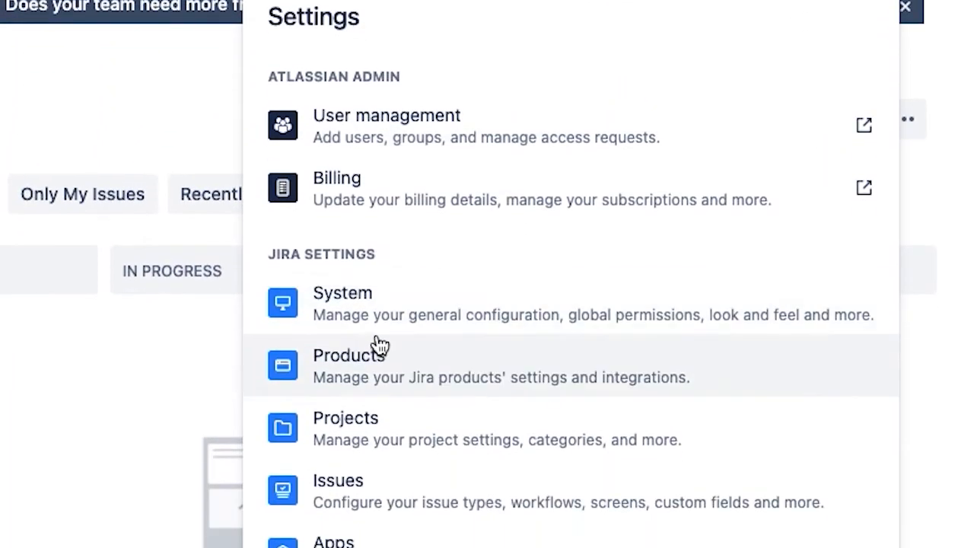
left_click(373, 320)
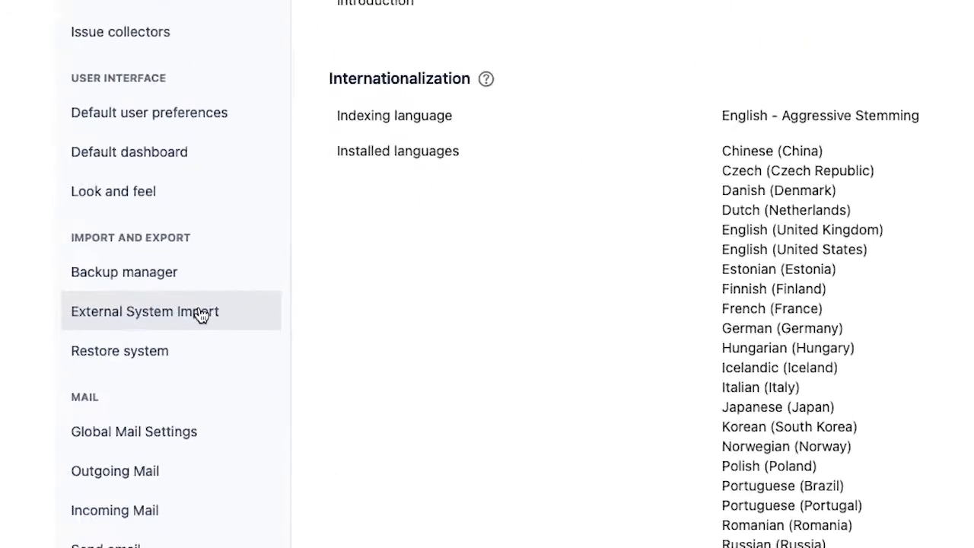
left_click(129, 312)
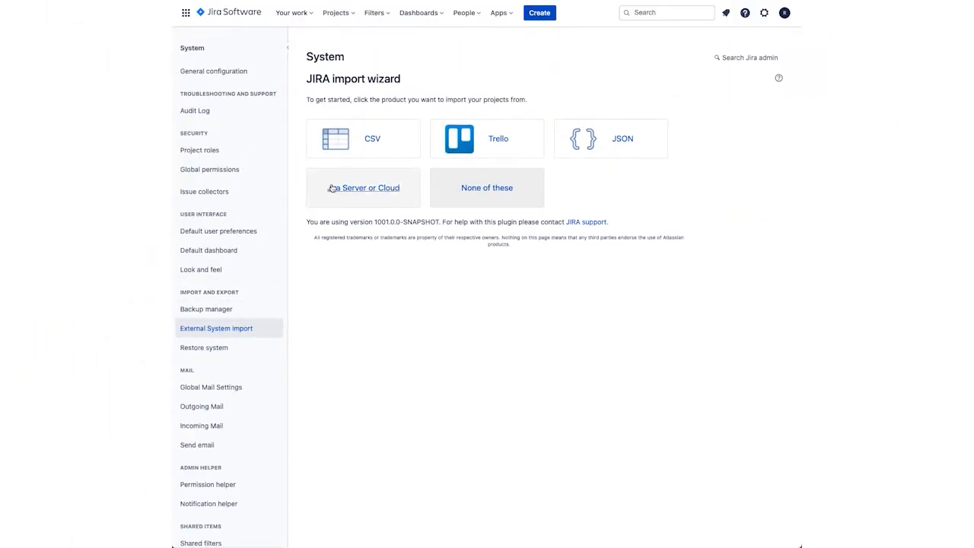
left_click(361, 144)
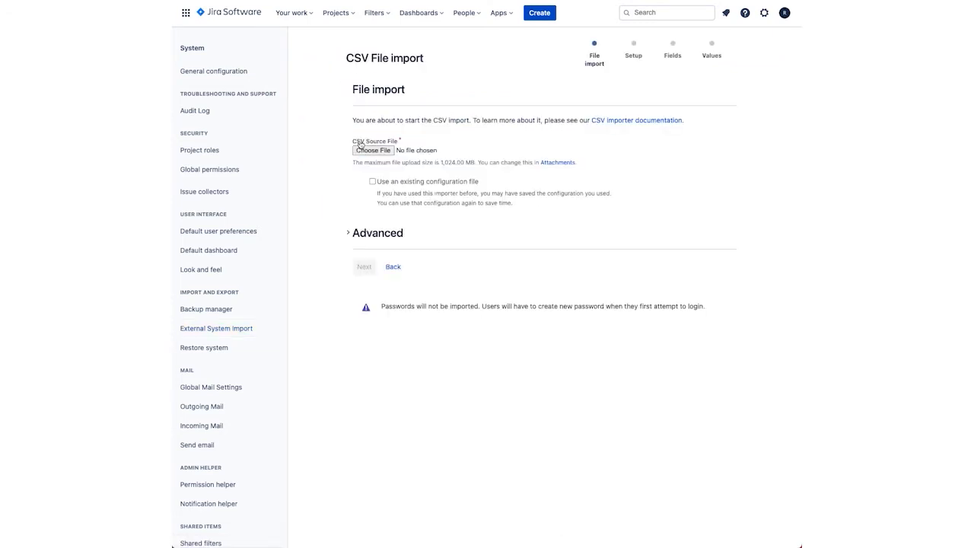
Load AxisAgile Jira Sandbox Data.csv from Documents as the CSV source file and continue to the import setup
left_click(366, 151)
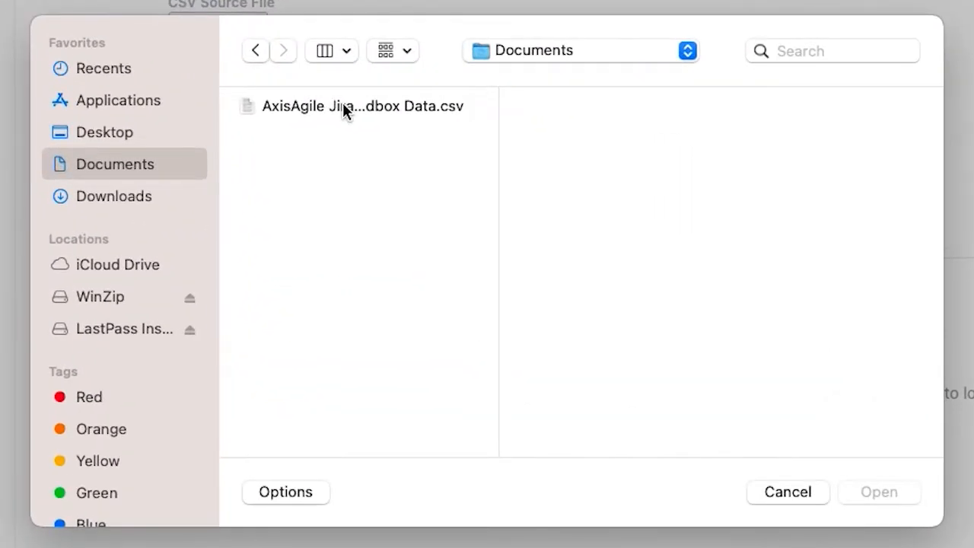
left_click(427, 187)
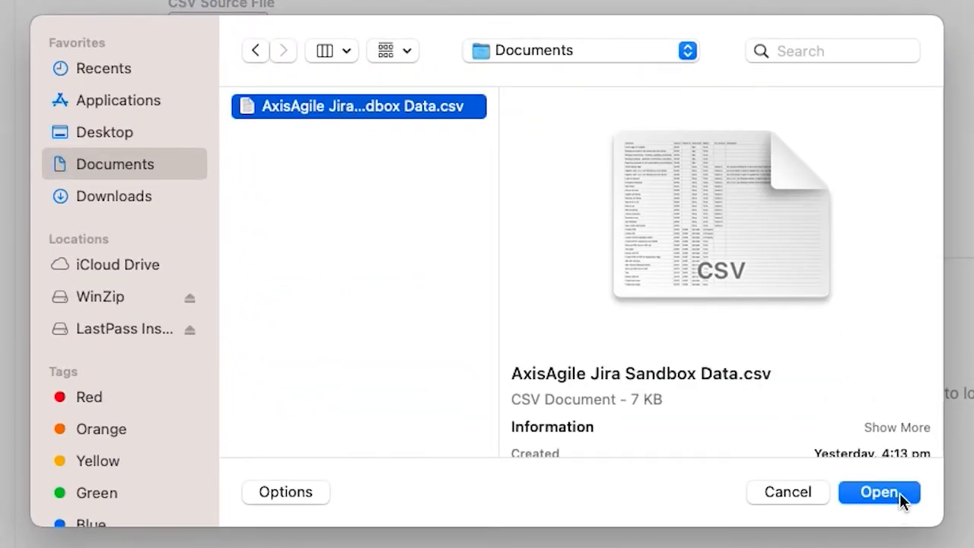
left_click(878, 492)
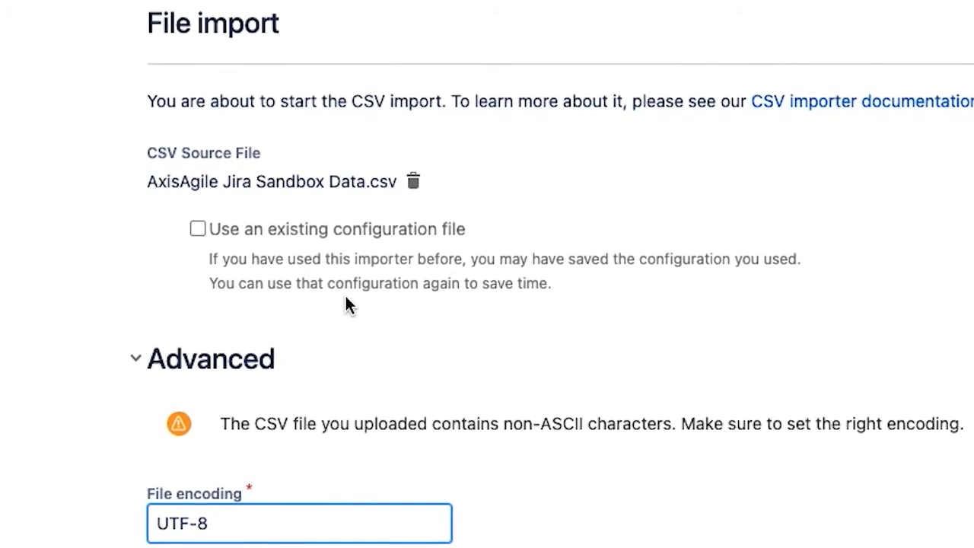
left_click(365, 389)
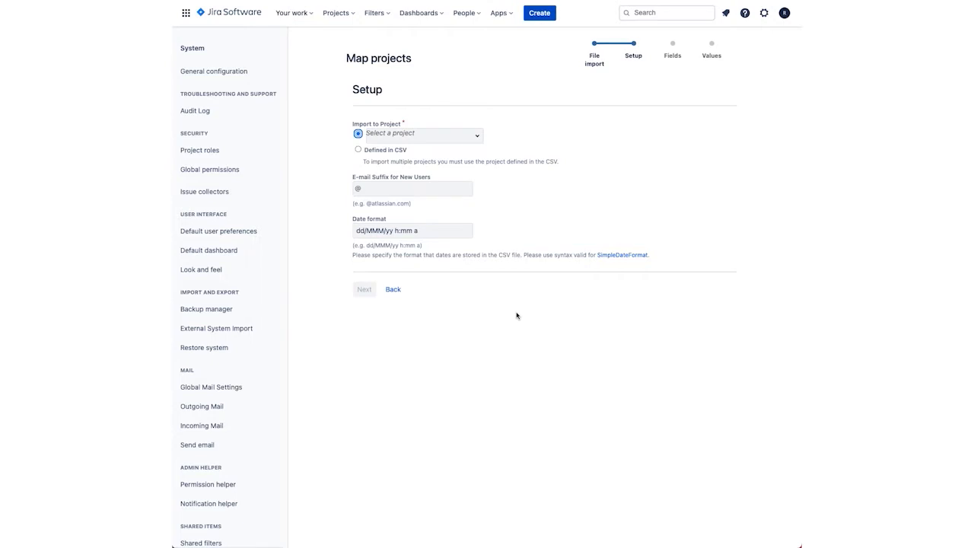
Set My Sandbox as the project to import into and continue to the field mapping
left_click(478, 140)
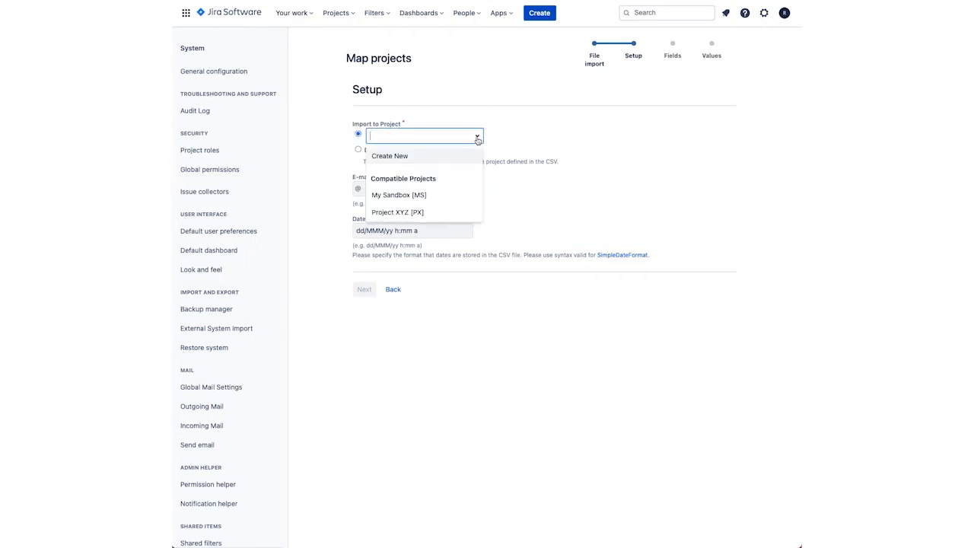
left_click(404, 195)
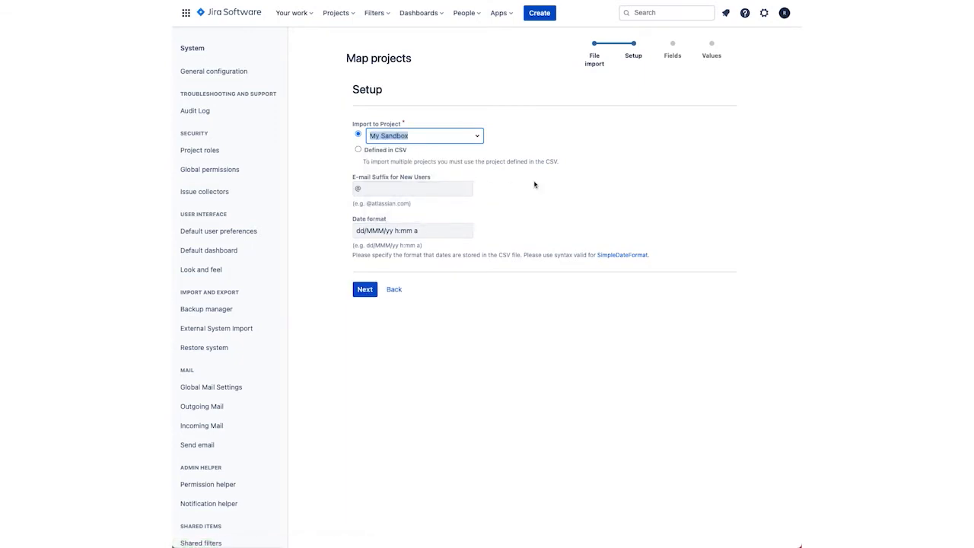
left_click(370, 287)
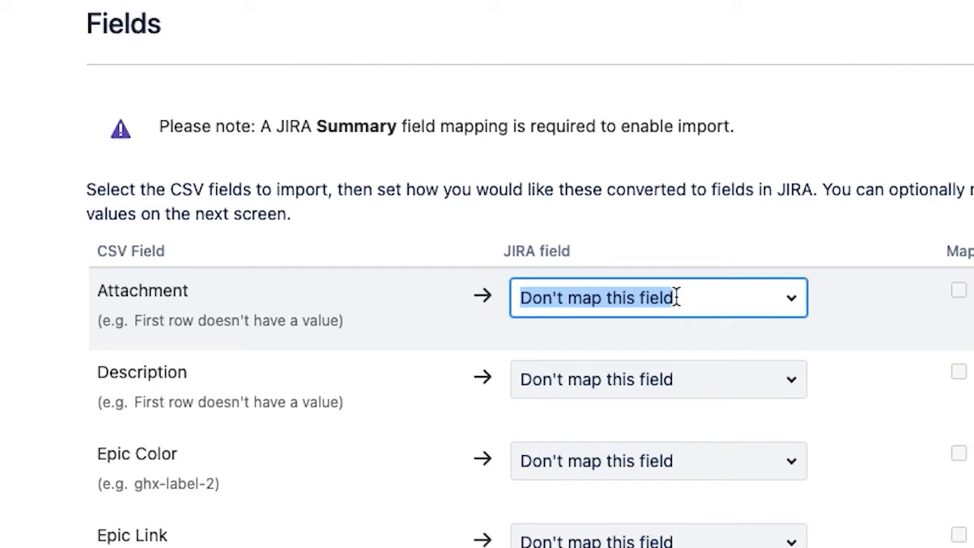
Map the CSV fields Attachment, Description and Epic Color to the Jira fields of the same names
type("Atta")
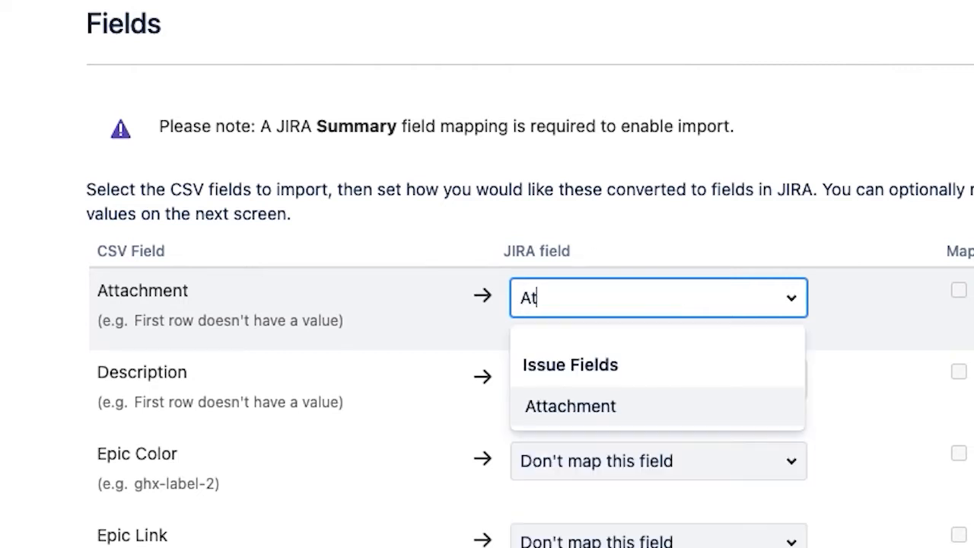
left_click(573, 409)
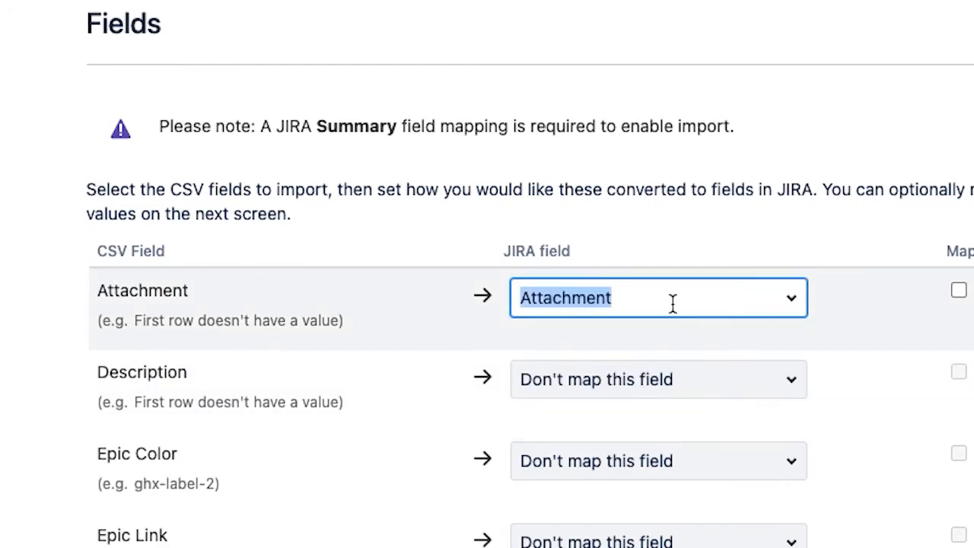
left_click(651, 378)
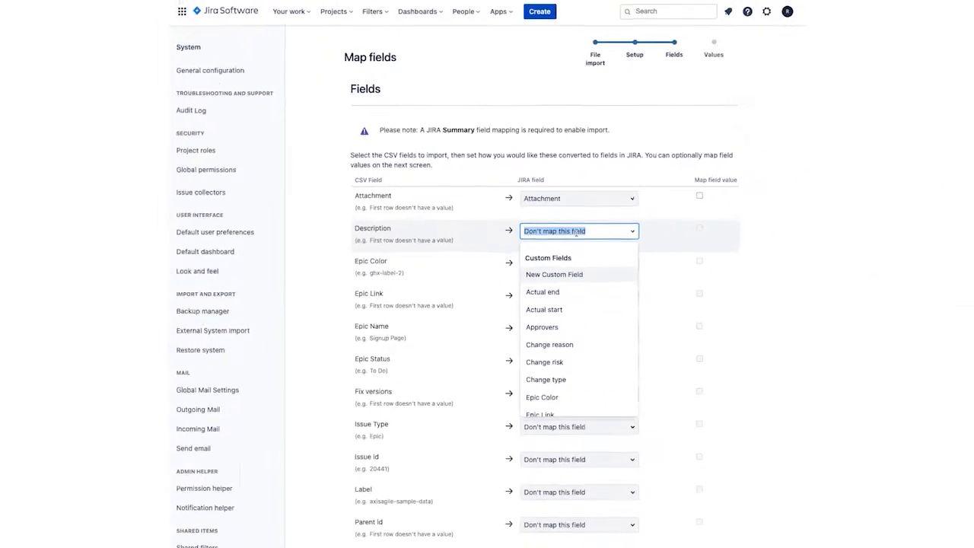
type("Des")
left_click(545, 274)
left_click(554, 261)
type("Epic")
left_click(543, 305)
Map the CSV fields Epic Link, Epic Name and Epic Status to their matching Jira fields
scroll(549, 300, "down", 3)
left_click(552, 170)
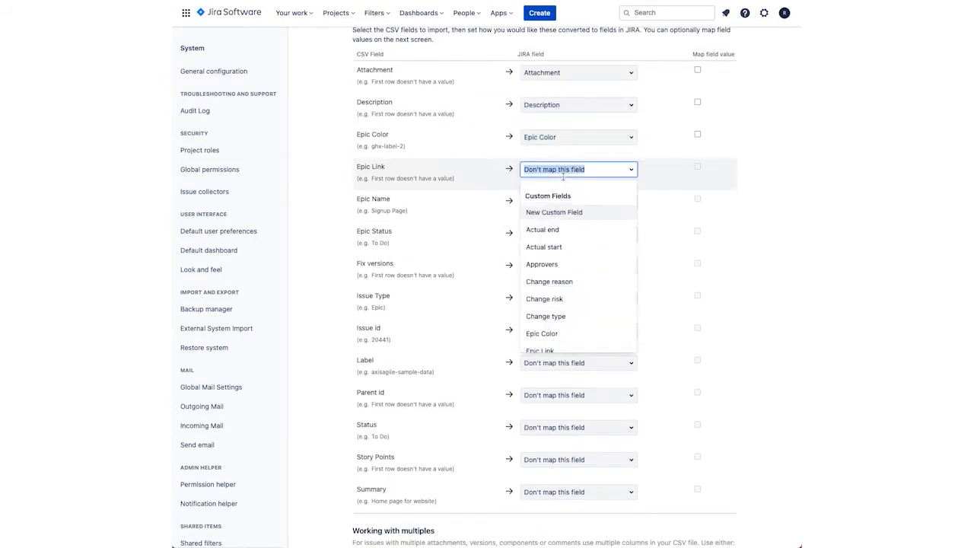
left_click(545, 230)
left_click(551, 202)
type("Epic Name")
left_click(550, 245)
left_click(550, 233)
type("Epic stat")
left_click(554, 278)
Map the CSV fields Fix versions, Issue Type and Issue id to Fix versions, Issue Type and Issue Id
left_click(557, 266)
type("Fix versions")
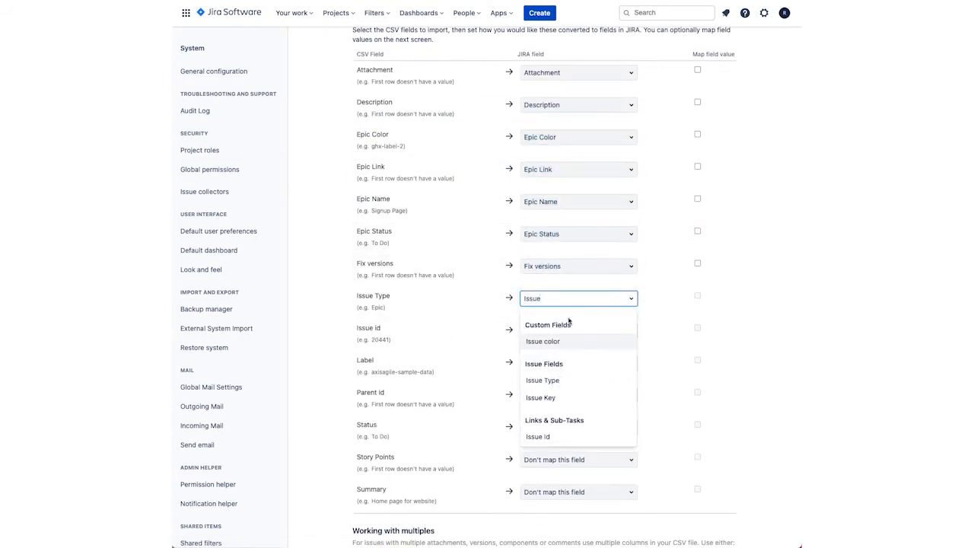
left_click(542, 379)
left_click(579, 330)
type("Issue")
left_click(537, 468)
Map the CSV field Label to Labels and Parent id to Parent Id
left_click(578, 363)
type("label")
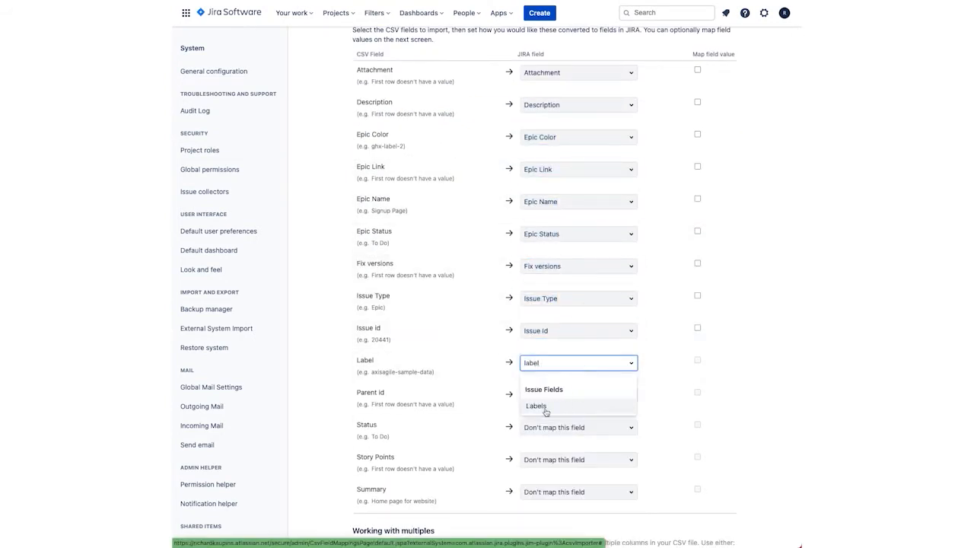
left_click(544, 409)
left_click(579, 396)
type("par")
left_click(544, 476)
Map the CSV fields Status, Story Points and Summary to the Jira fields of the same names
left_click(566, 427)
type("status")
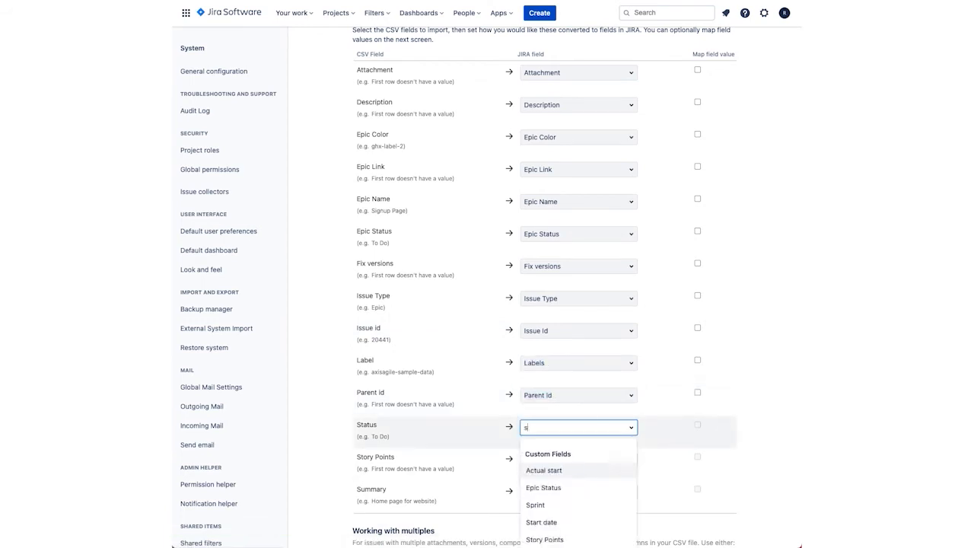
left_click(543, 508)
left_click(559, 459)
type("stor")
left_click(548, 433)
left_click(578, 421)
type("sum")
left_click(551, 462)
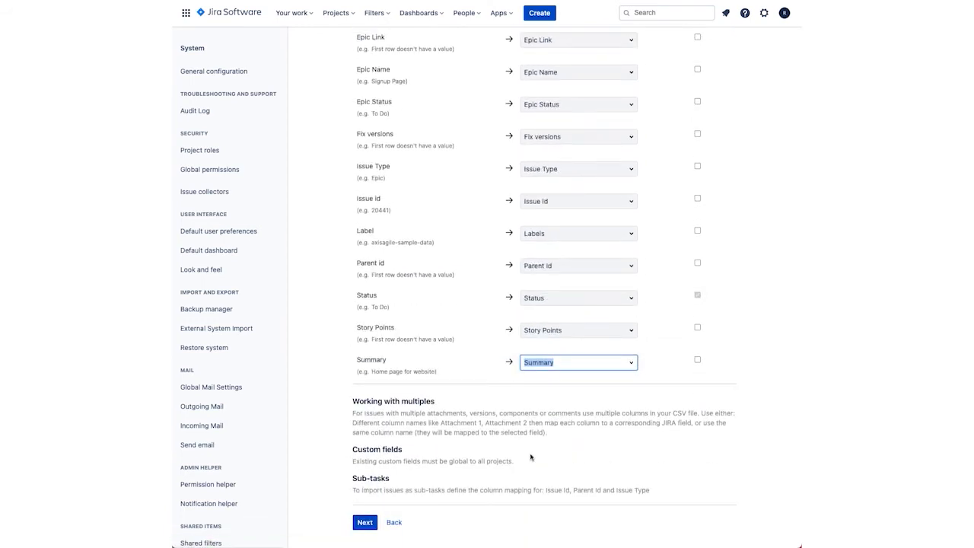
Continue to the value mapping, keep the suggested status targets, and begin the import
left_click(363, 524)
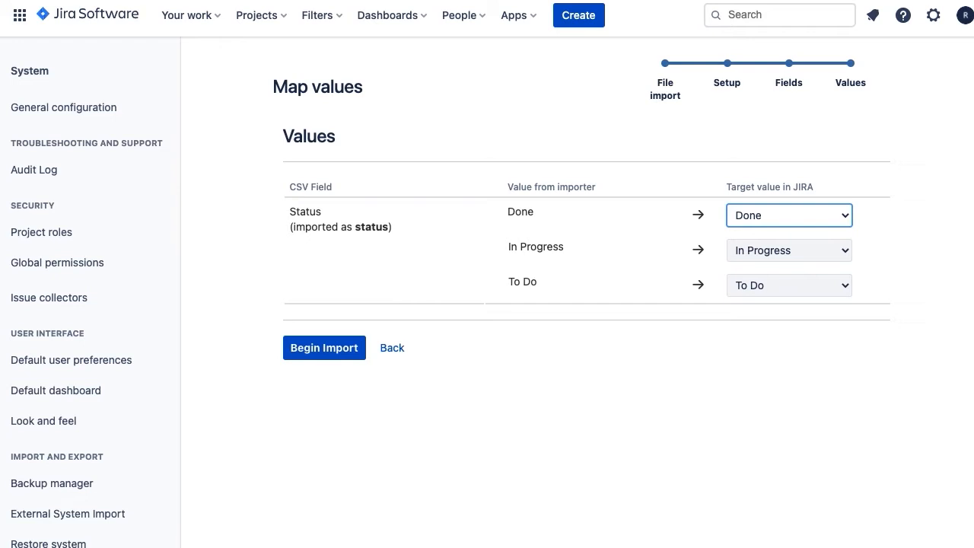
left_click(323, 358)
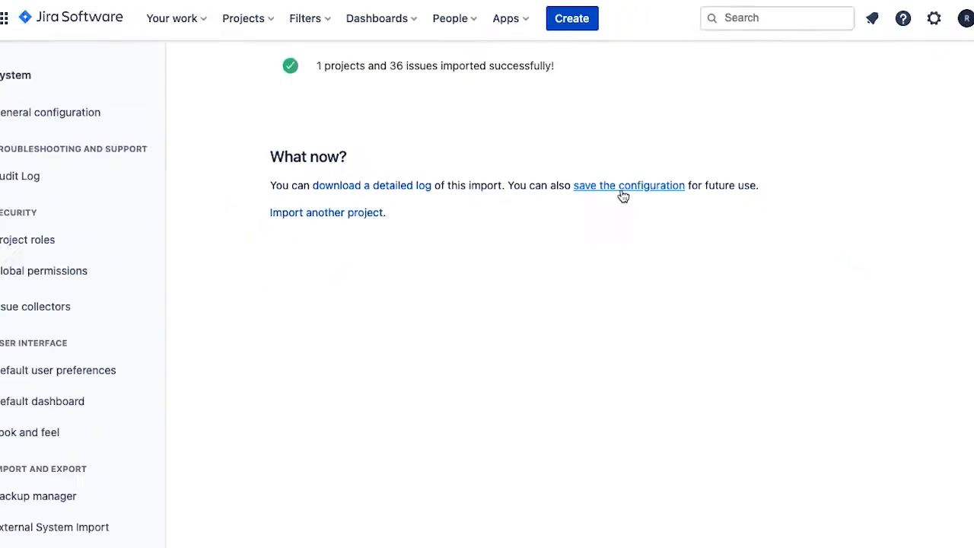
Return to the Your work page and open the My Sandbox project's backlog
left_click(253, 15)
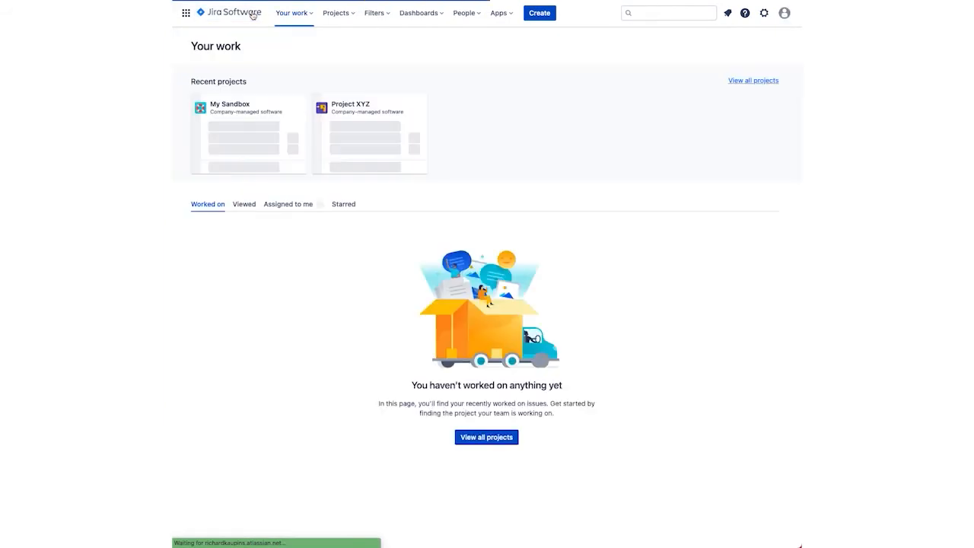
left_click(236, 105)
left_click(213, 123)
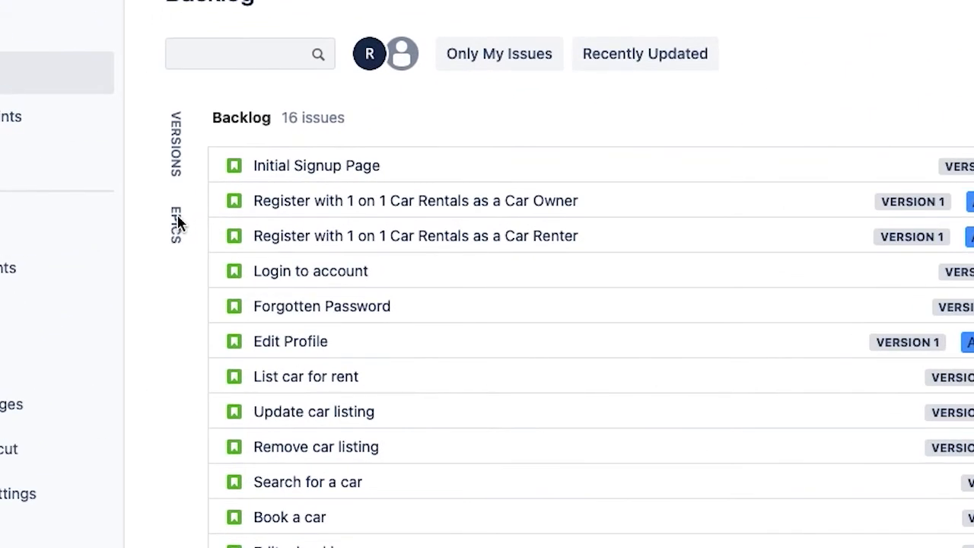
Show the backlog's epics, examine the Signup Page epic's issues and details, and return to all issues
left_click(176, 229)
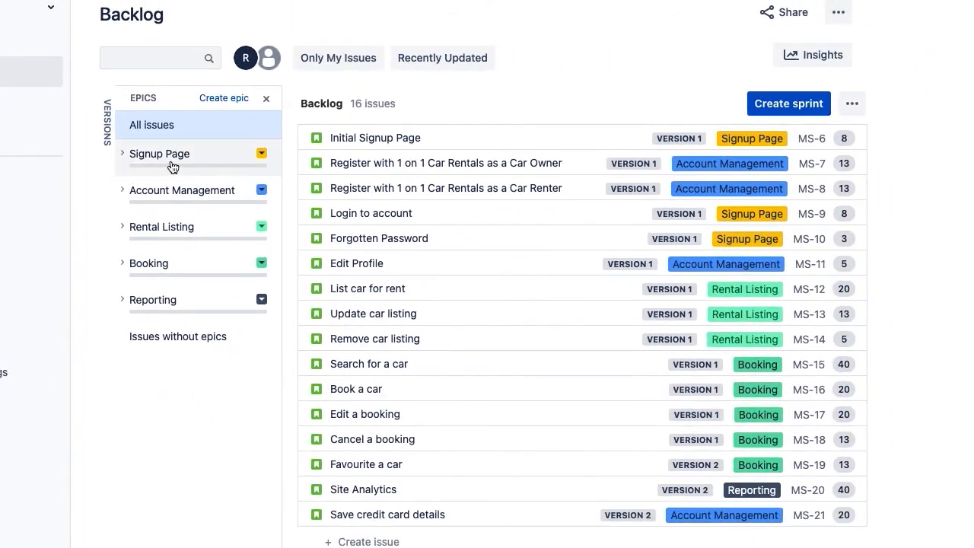
left_click(268, 202)
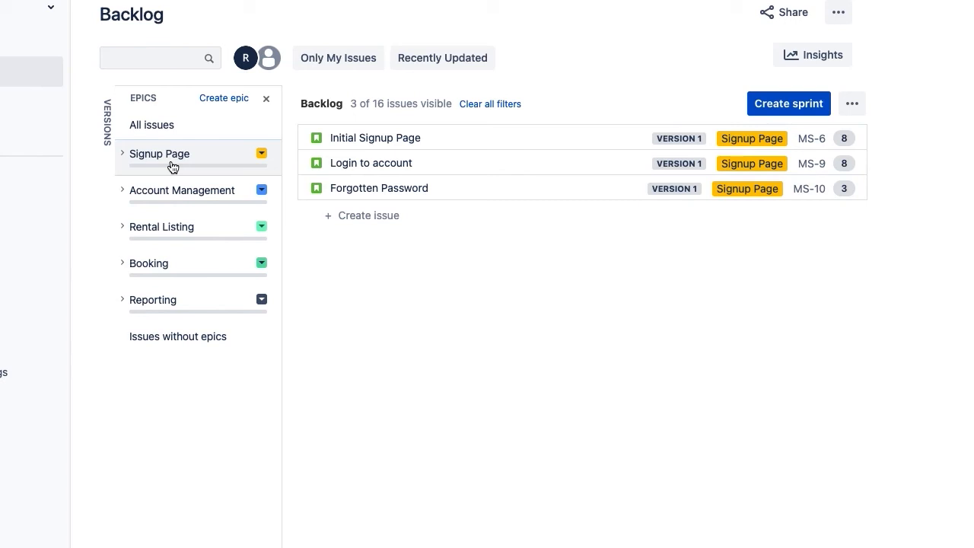
left_click(124, 155)
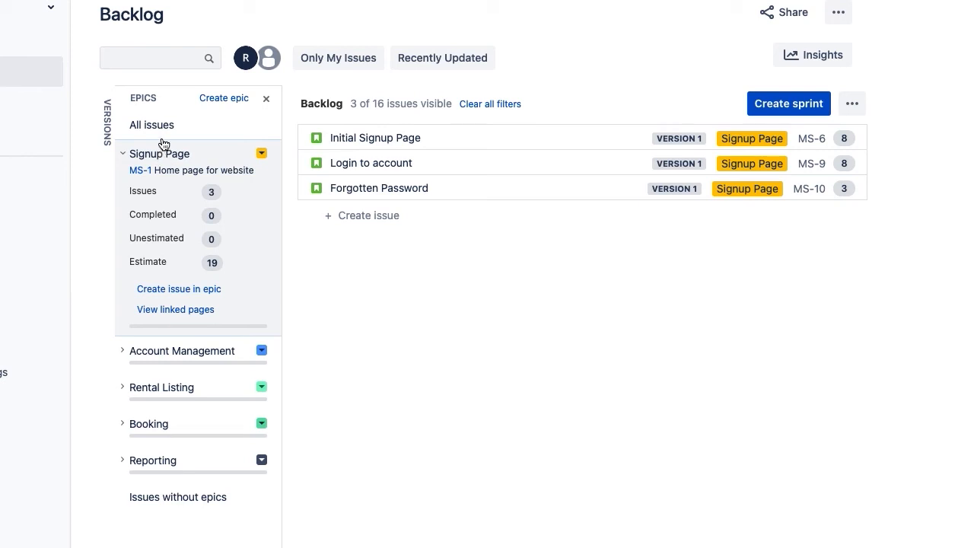
left_click(165, 132)
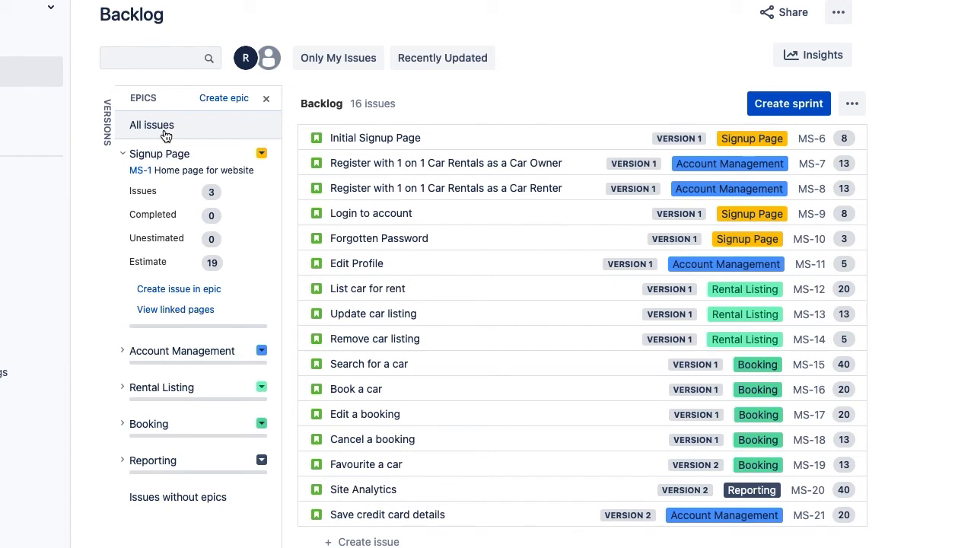
Show the backlog's versions to examine the details of Version 1, and hide both the epics and versions lists
left_click(164, 135)
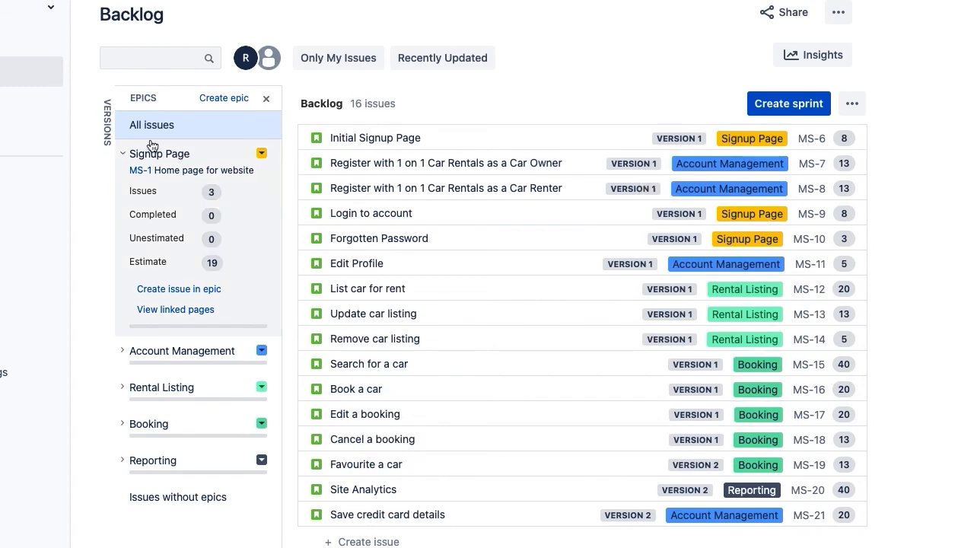
left_click(107, 121)
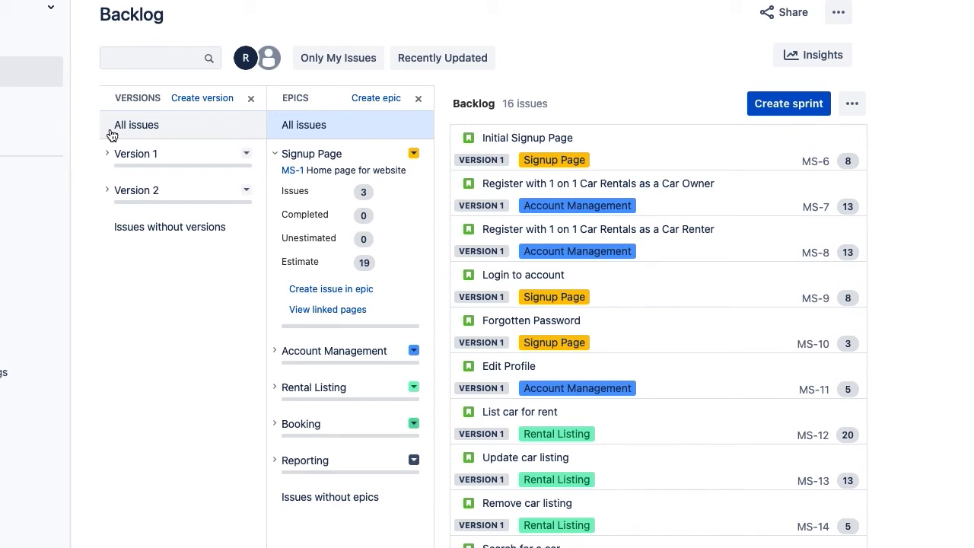
left_click(111, 155)
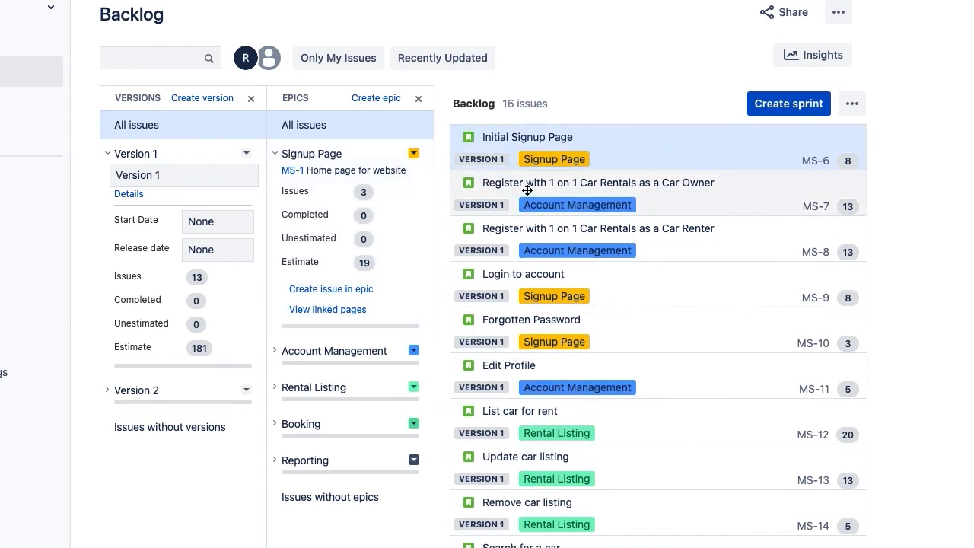
left_click(418, 100)
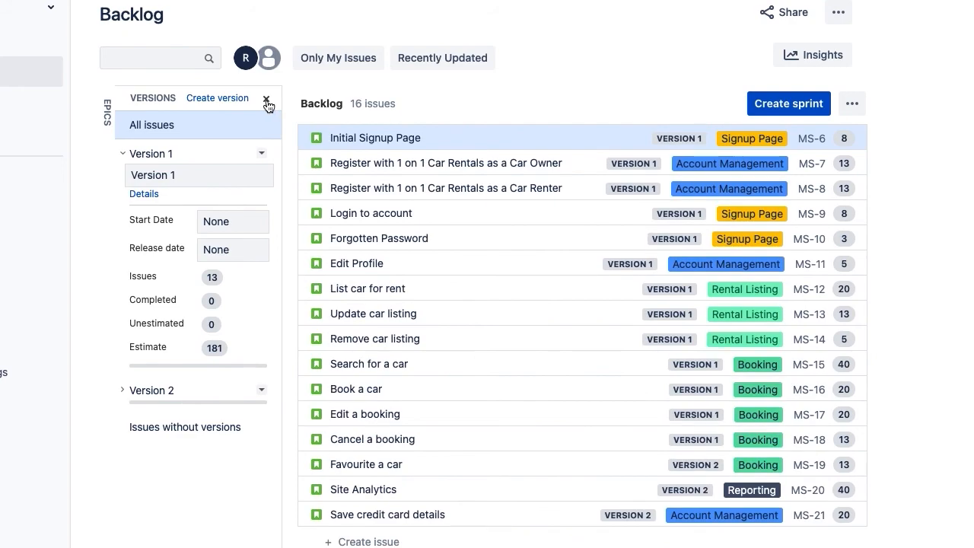
left_click(267, 99)
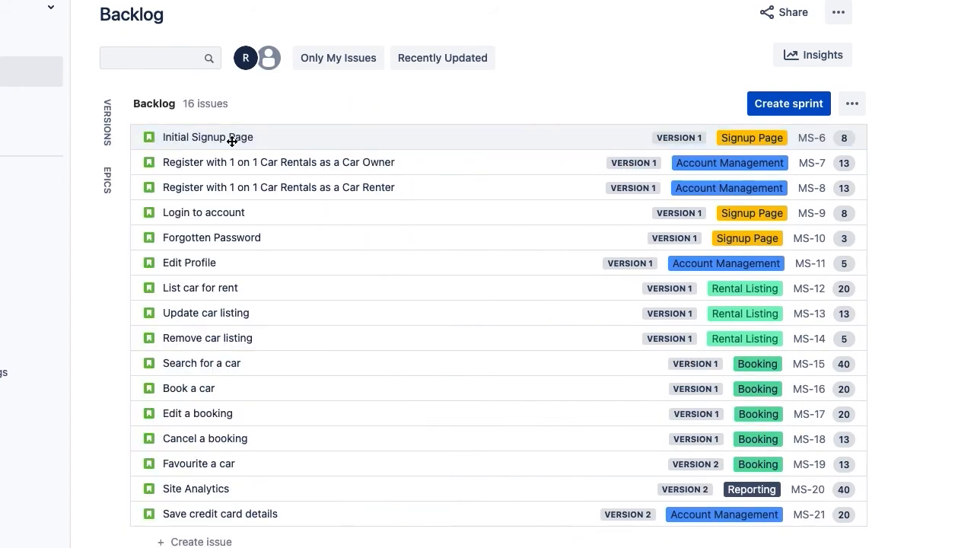
Open the Initial Signup Page issue and review its description, attachment, subtasks and detail fields
left_click(228, 136)
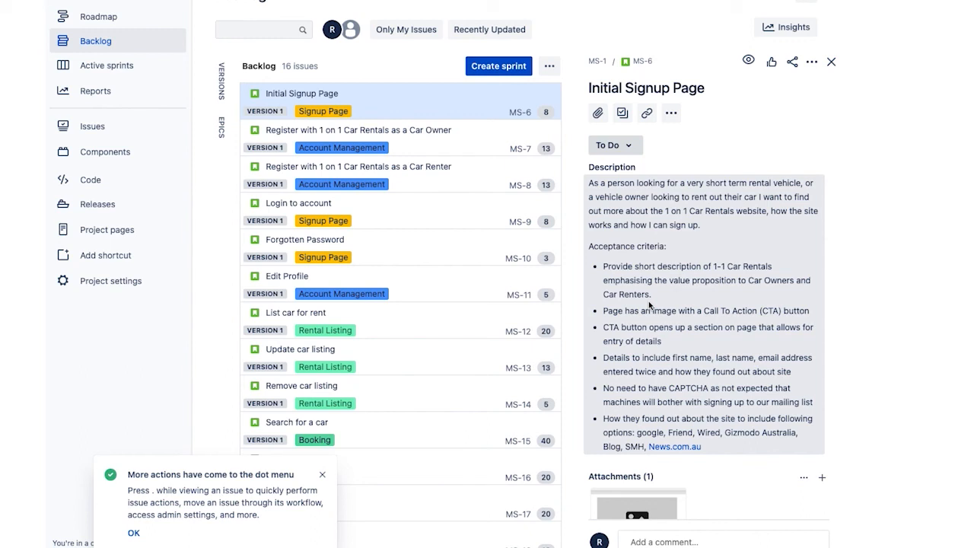
scroll(648, 303, "down", 4)
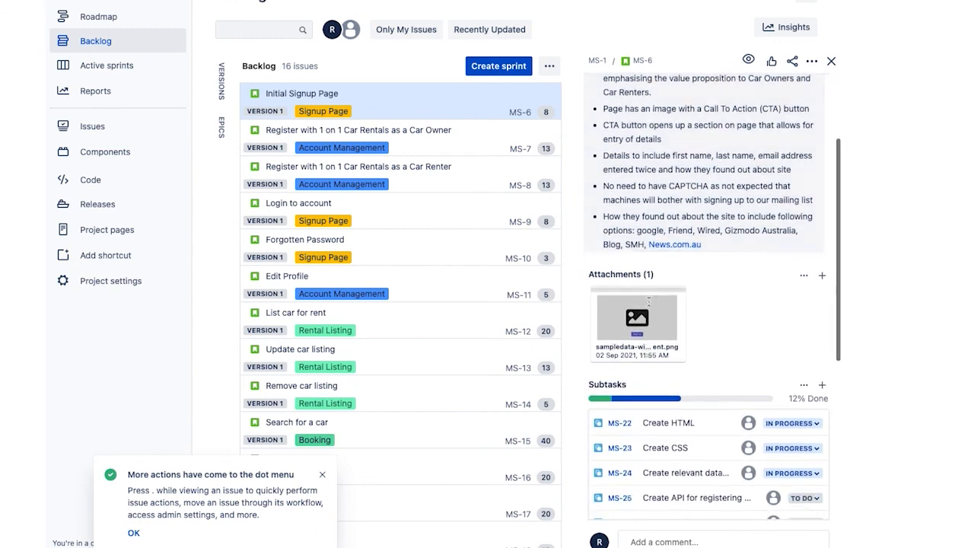
scroll(649, 305, "down", 5)
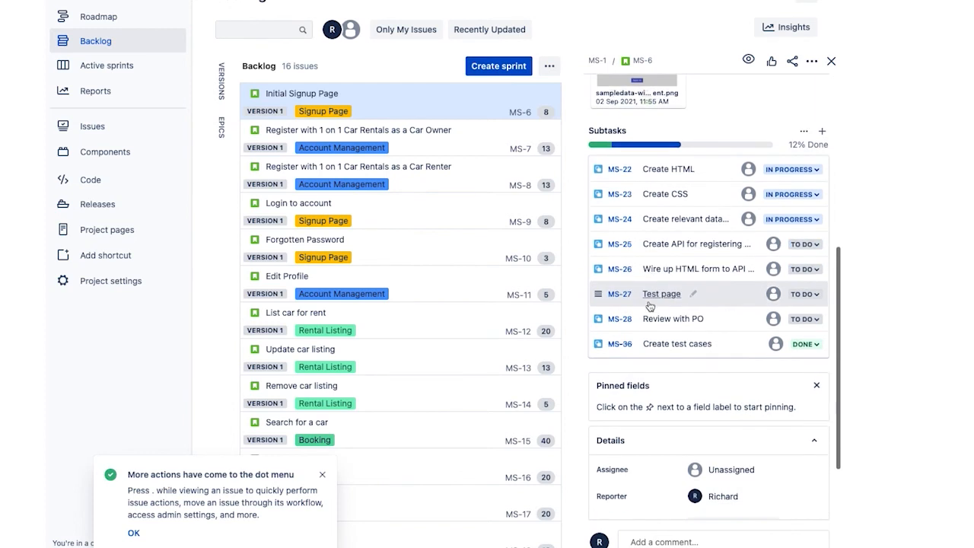
scroll(670, 308, "down", 5)
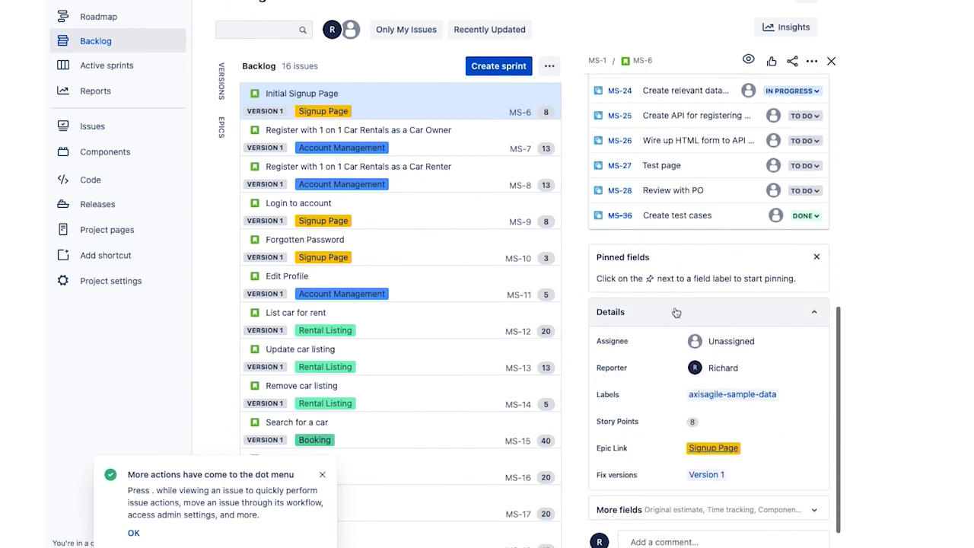